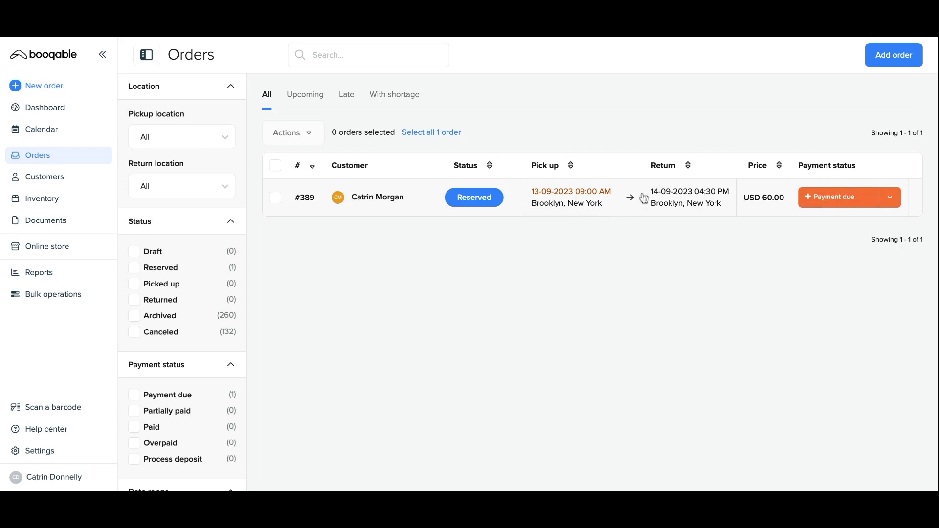
Step: Open order #389, the Vintage Oak Wedding Dining Table rental, from the Orders list
left_click(547, 205)
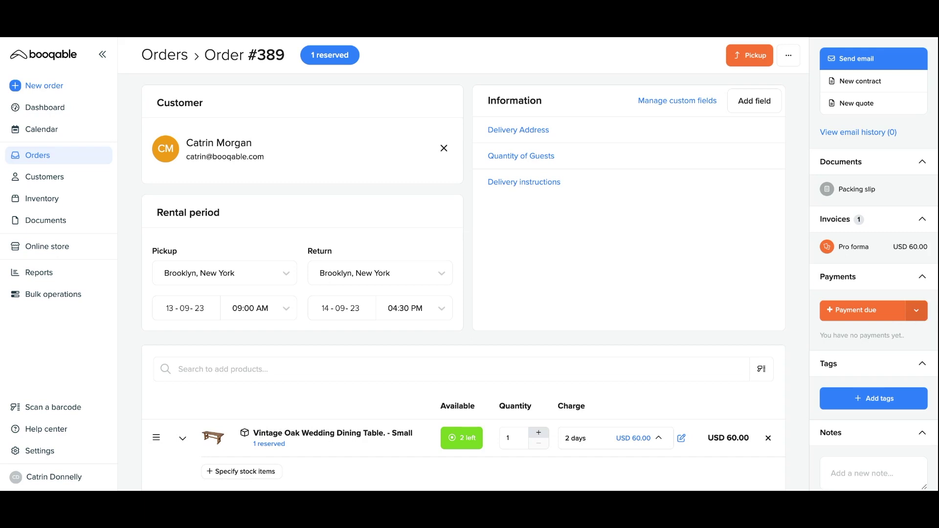
Step: Register a manual Bank payment of USD 109.00 on order #389
left_click(916, 310)
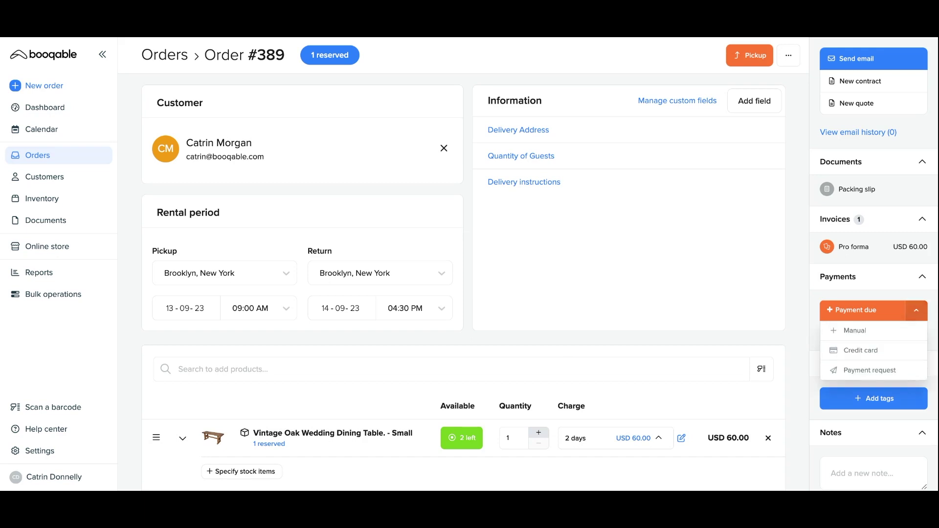
left_click(893, 331)
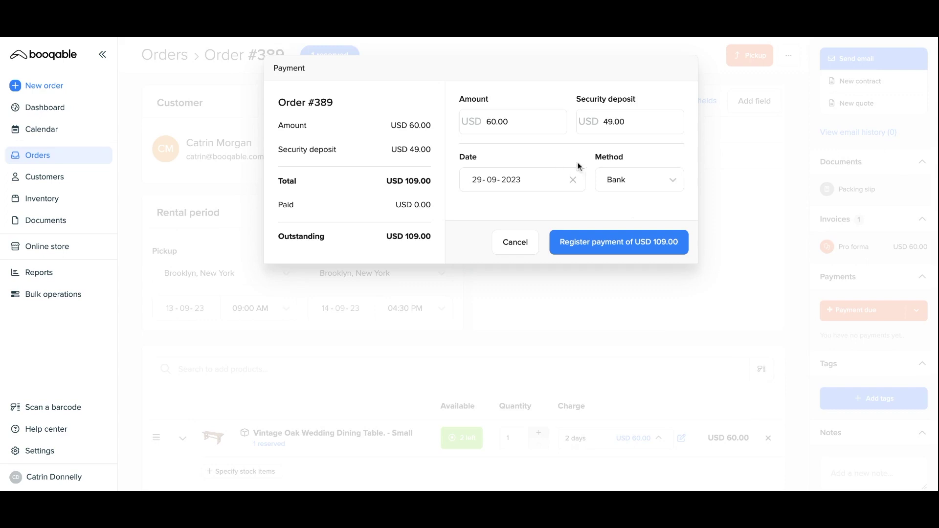
left_click(618, 185)
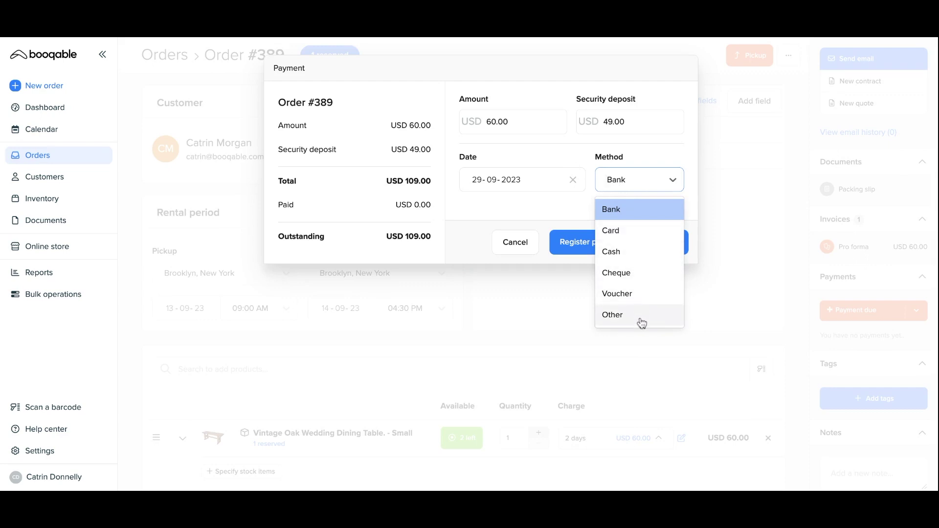
left_click(539, 161)
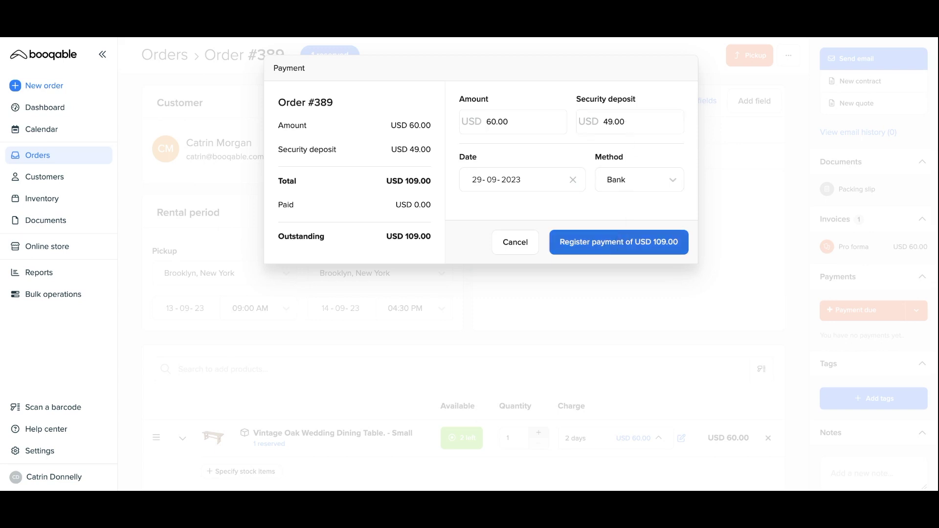
left_click(619, 242)
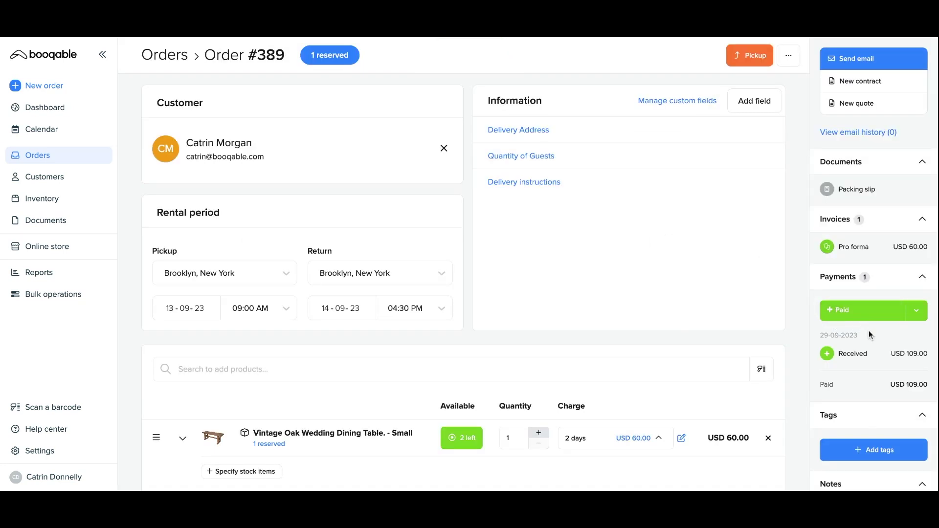
Step: Delete the USD 109.00 manual bank payment so the order shows payment due again
mouse_move(828, 357)
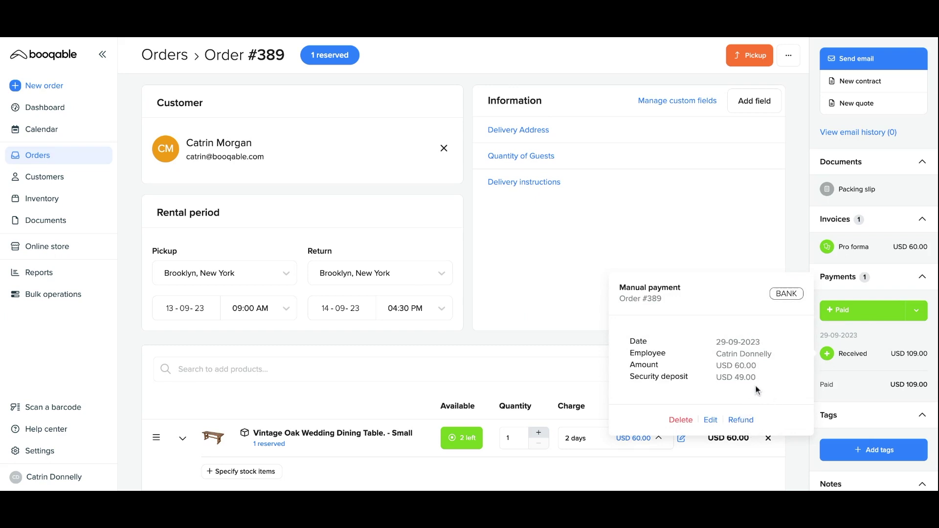
left_click(683, 421)
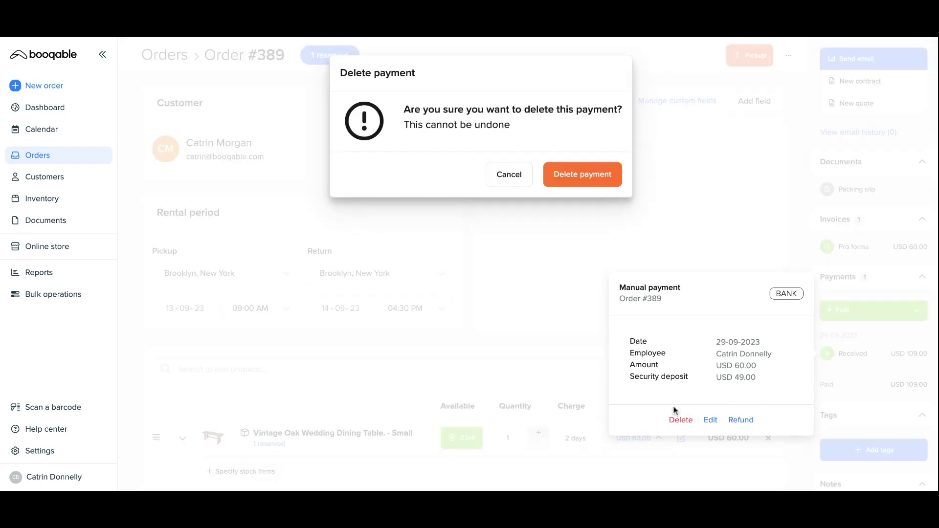
left_click(596, 178)
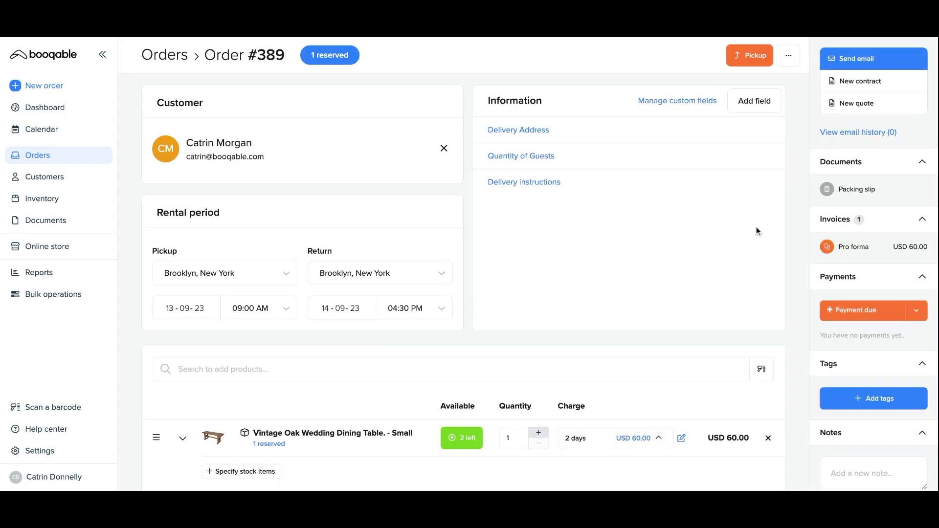
left_click(917, 311)
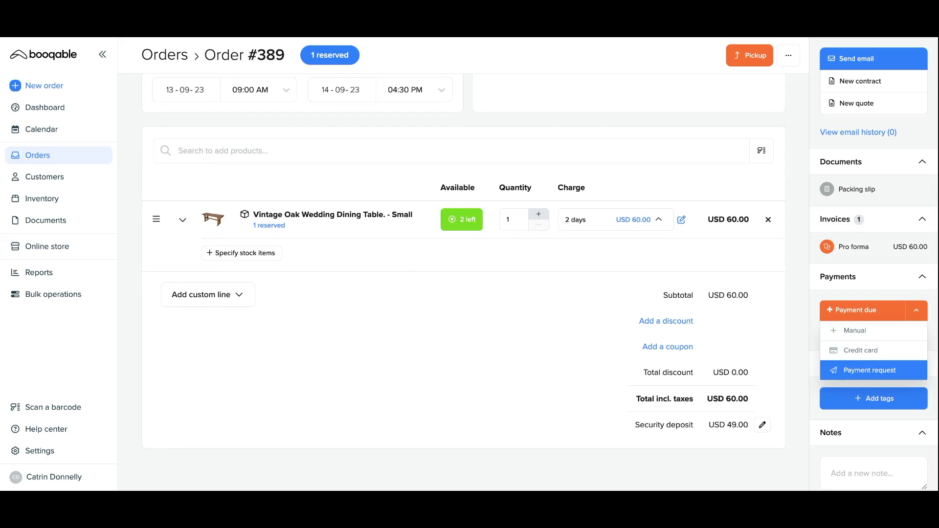
Step: Create a USD 109.00 payment request link covering rental and security deposit, and copy it
left_click(864, 370)
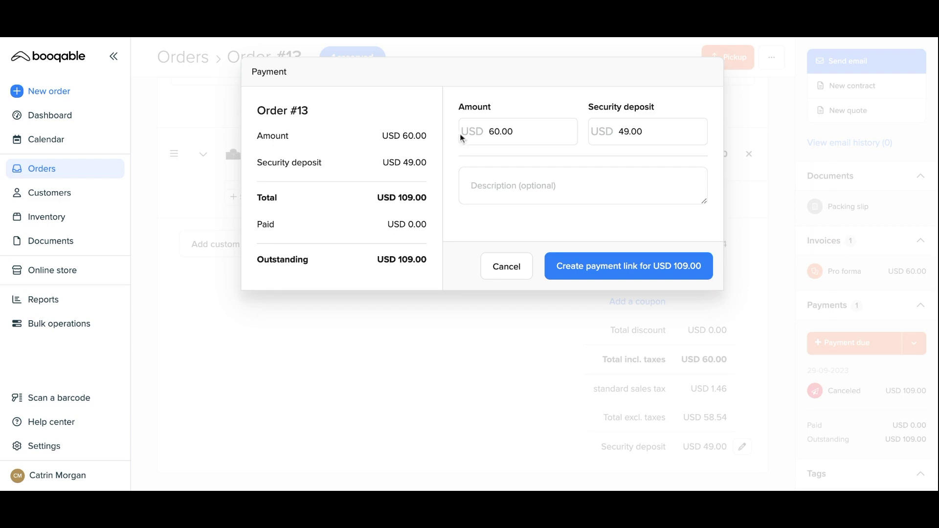
left_click(489, 131)
left_click(630, 132)
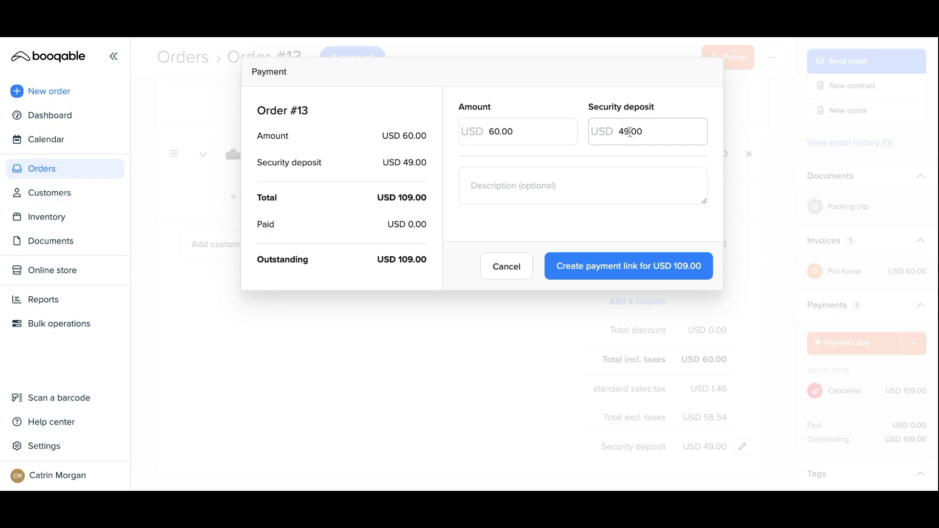
left_click(522, 195)
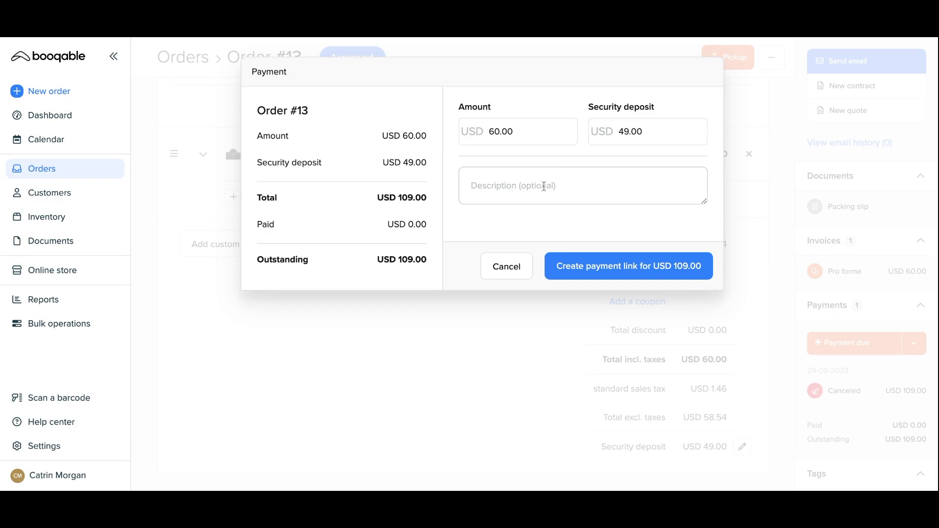
left_click(589, 269)
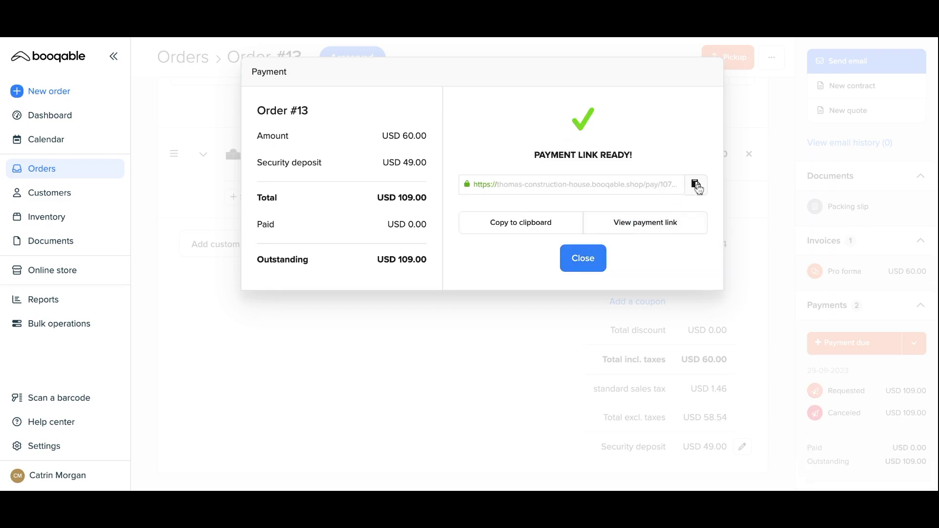
left_click(698, 188)
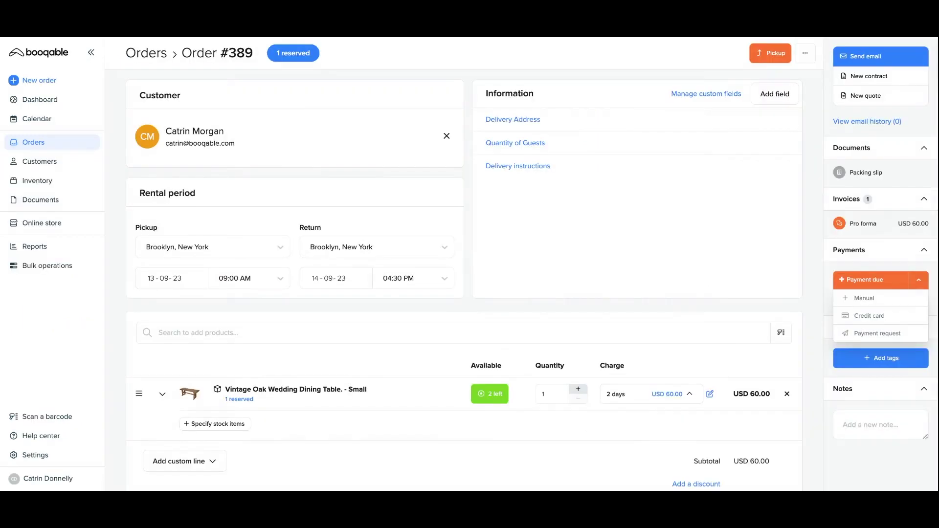
Step: Email the customer the Order confirmation template with the payment link pasted into the body
left_click(873, 56)
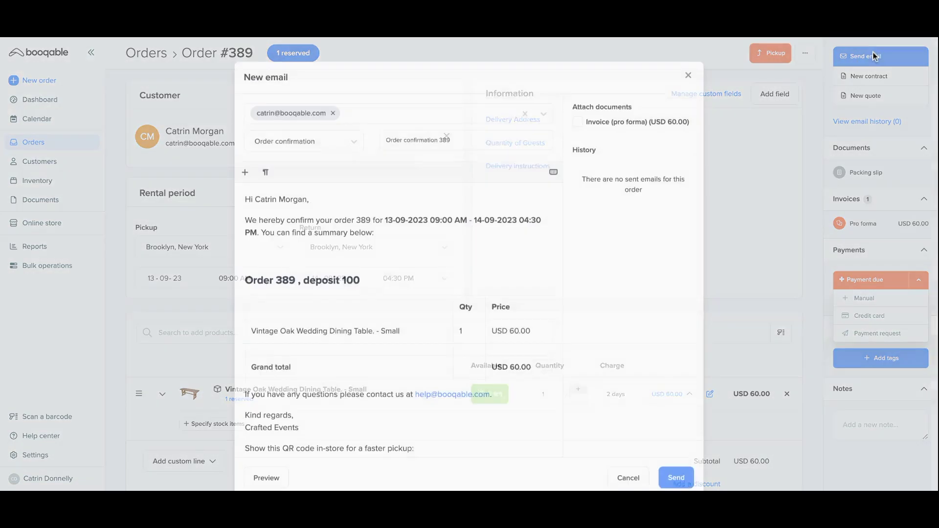
left_click(348, 133)
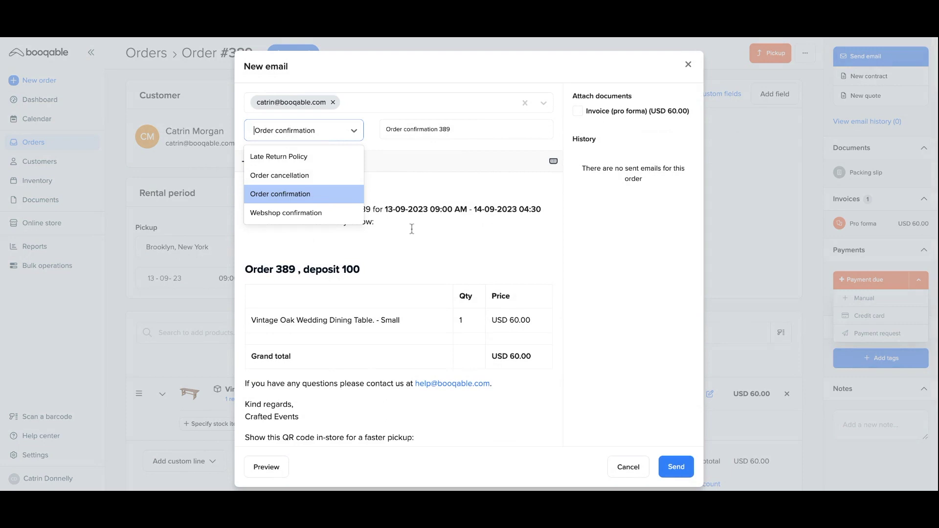
left_click(288, 244)
key("ctrl+v")
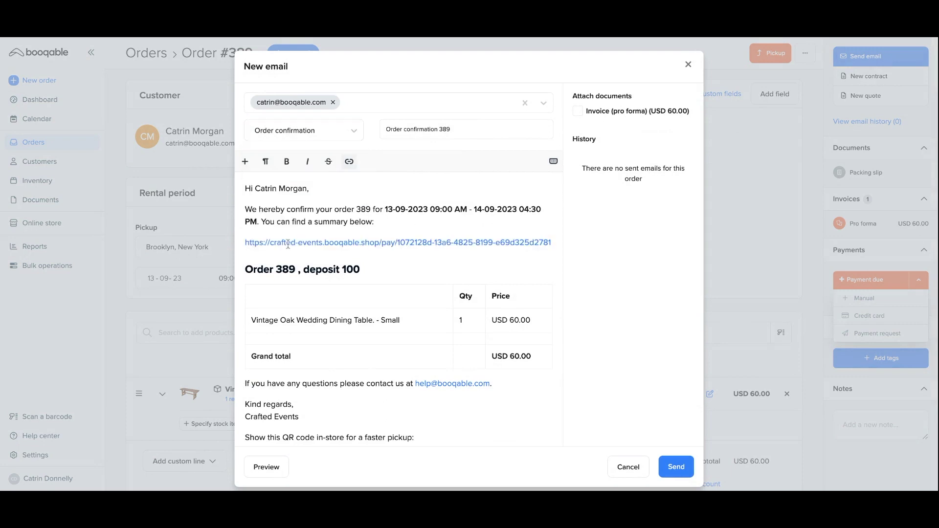
left_click(690, 469)
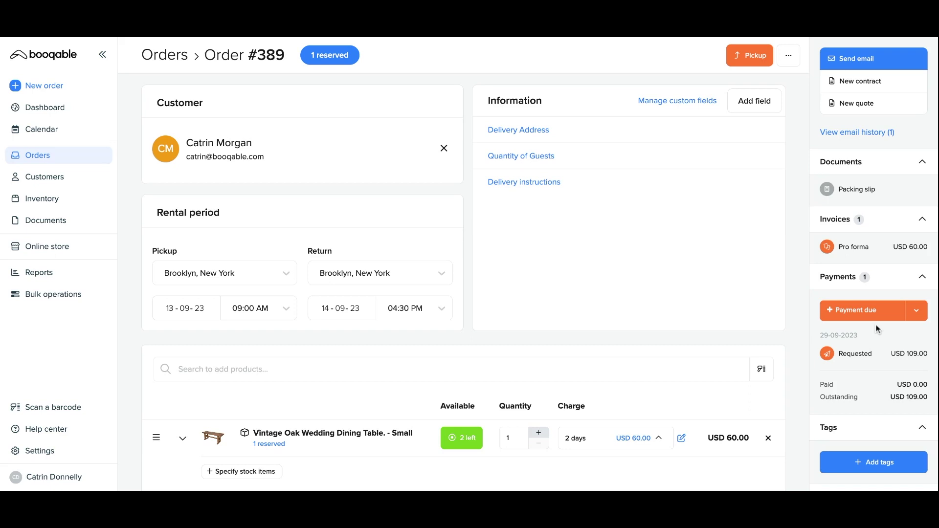
mouse_move(860, 354)
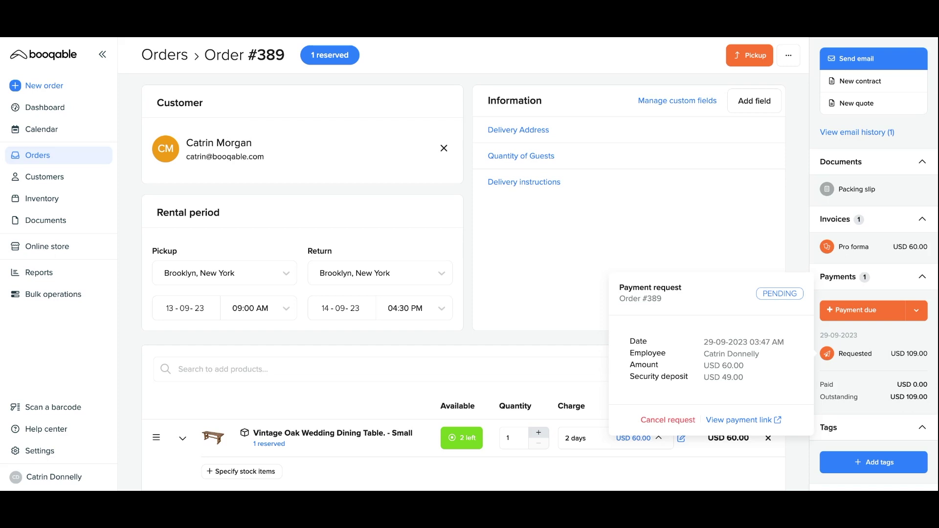
Step: Register a manual USD 109.00 payment on order #389 and view the received payment's details
left_click(917, 310)
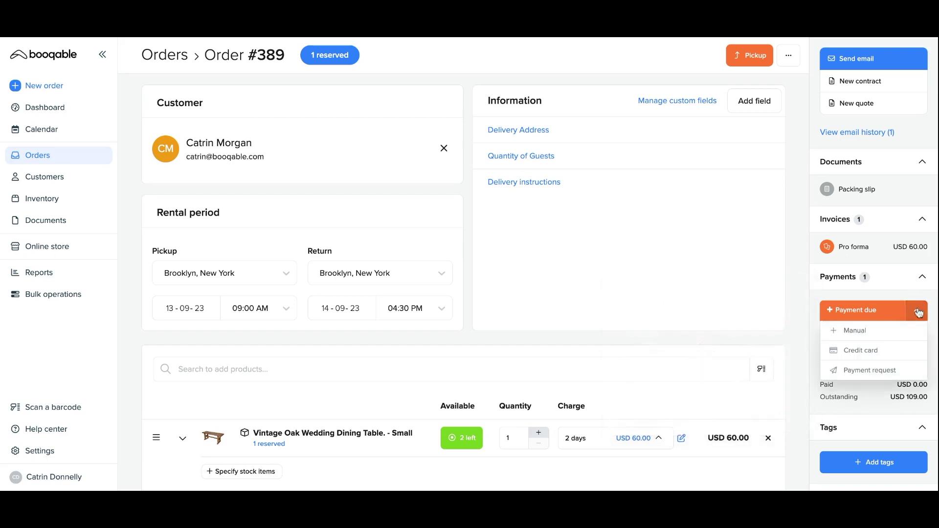
left_click(863, 329)
left_click(610, 238)
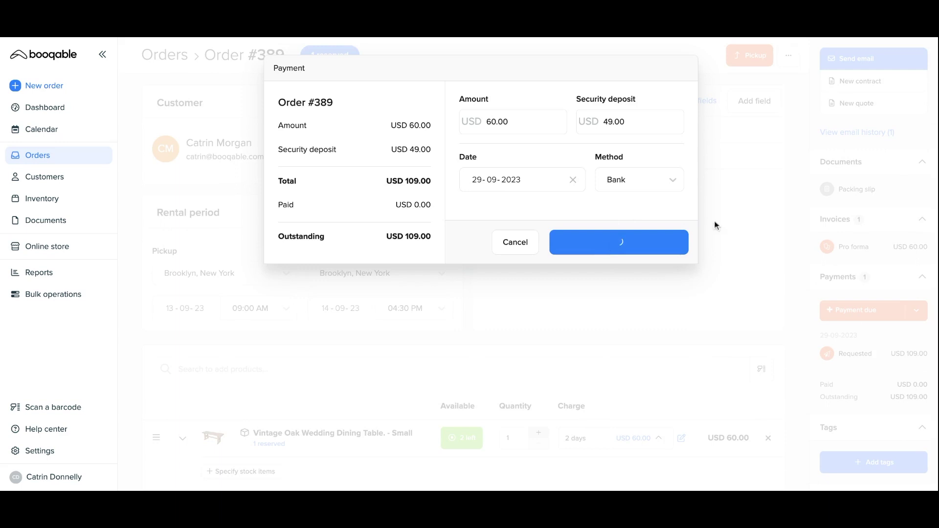
left_click(830, 358)
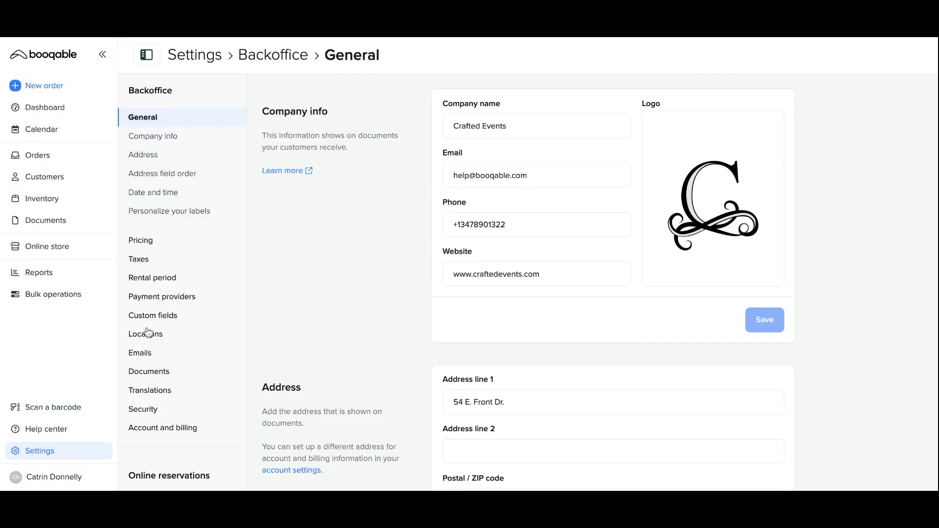
Step: Review the footer text of the Invoices document template
left_click(147, 373)
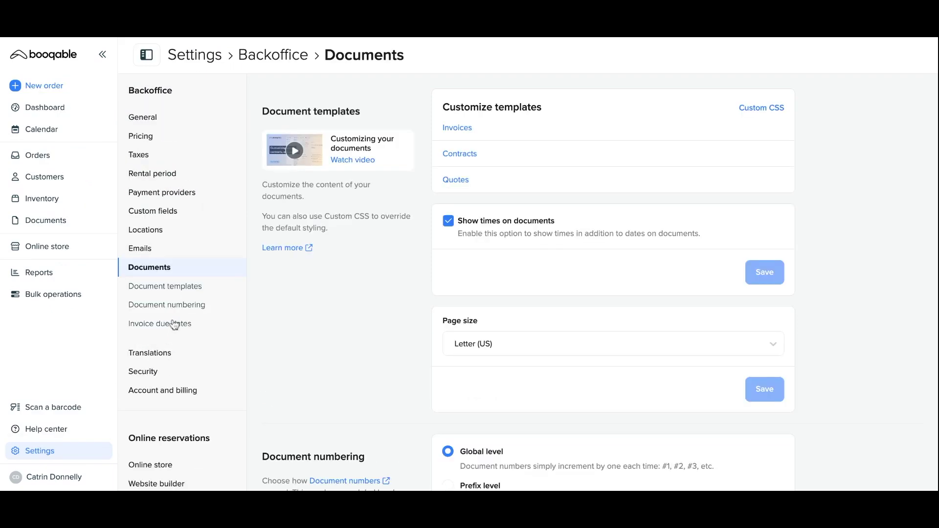
left_click(457, 128)
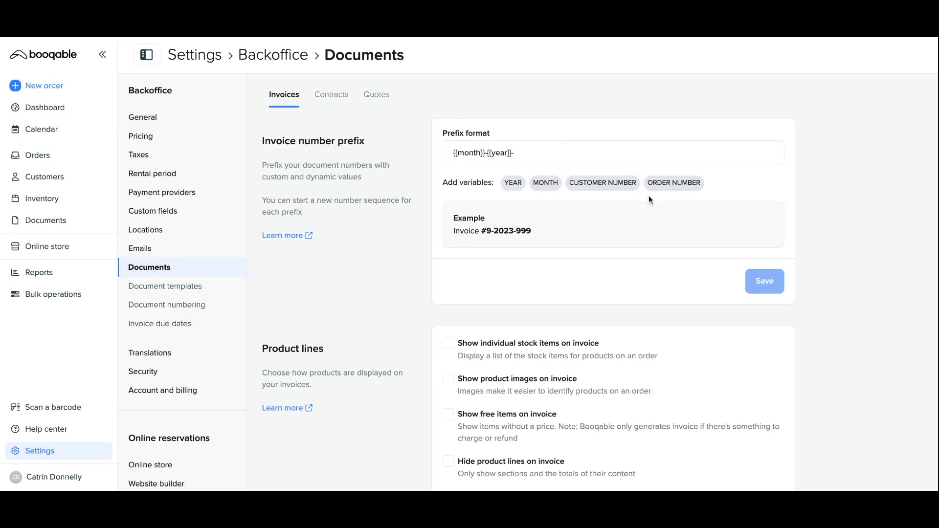
scroll(642, 285, "down", 7)
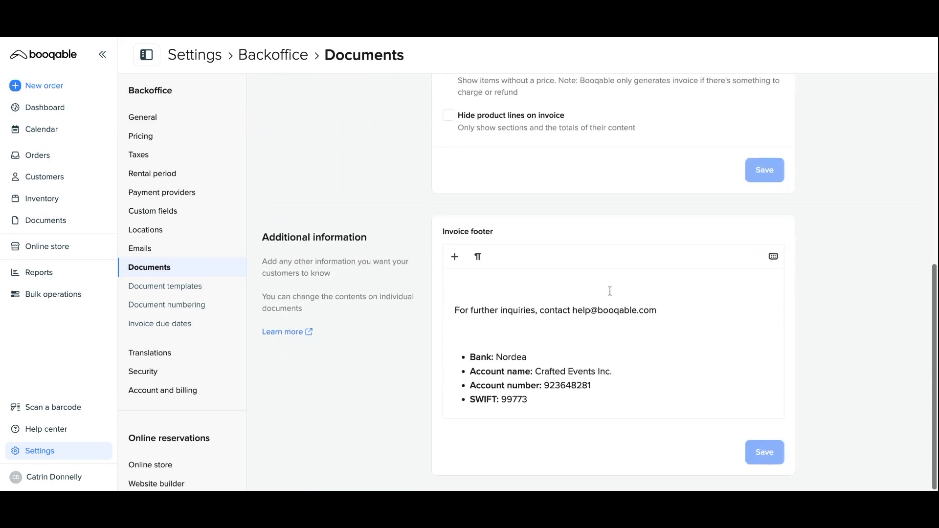
left_click_drag(457, 310, 553, 403)
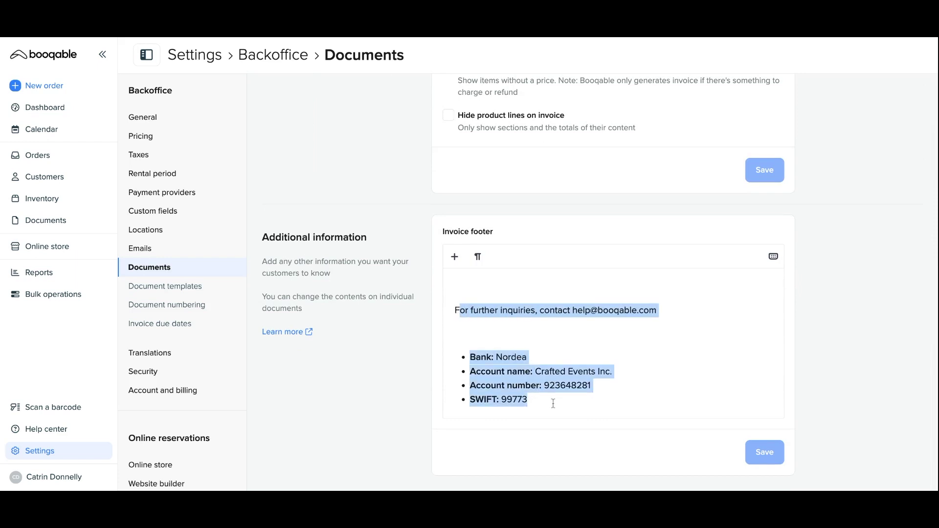
left_click(535, 330)
scroll(526, 329, "up", 2)
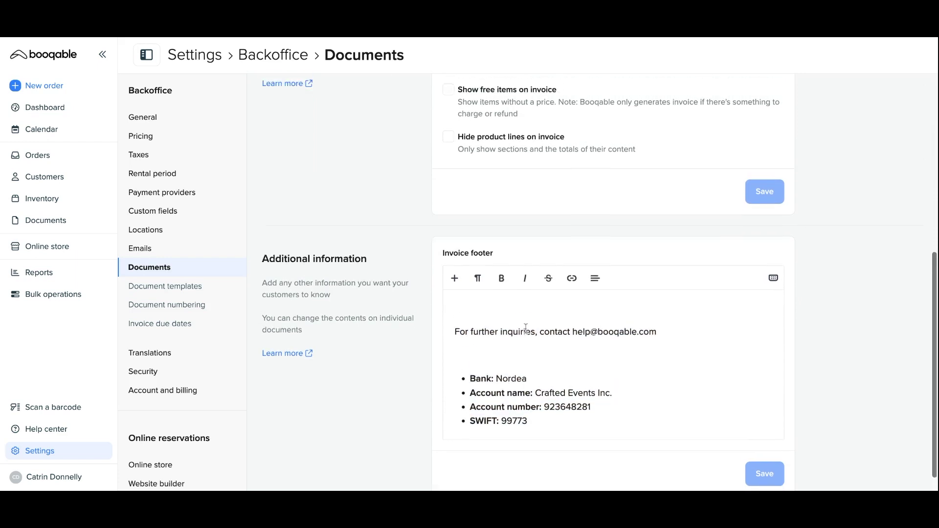
scroll(526, 328, "up", 3)
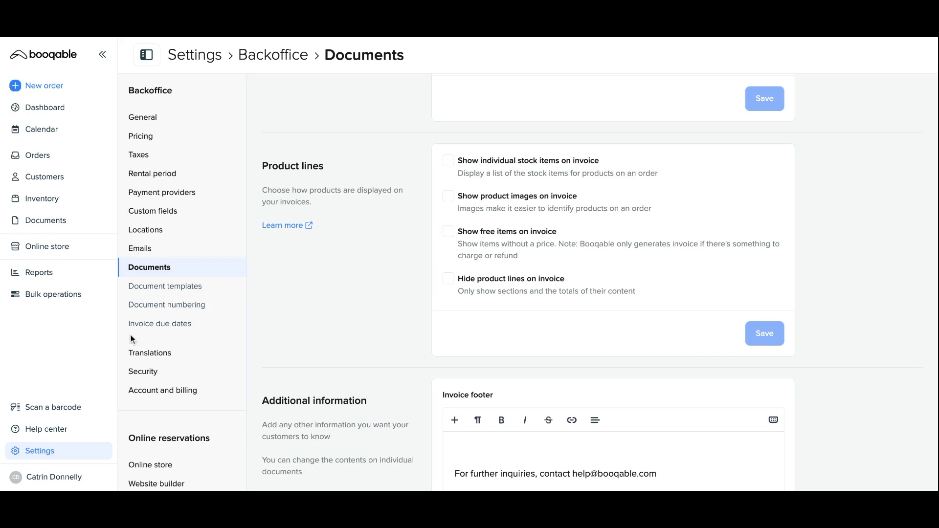
Step: Enable invoice due dates with a 30-day payment term and save the setting
left_click(143, 326)
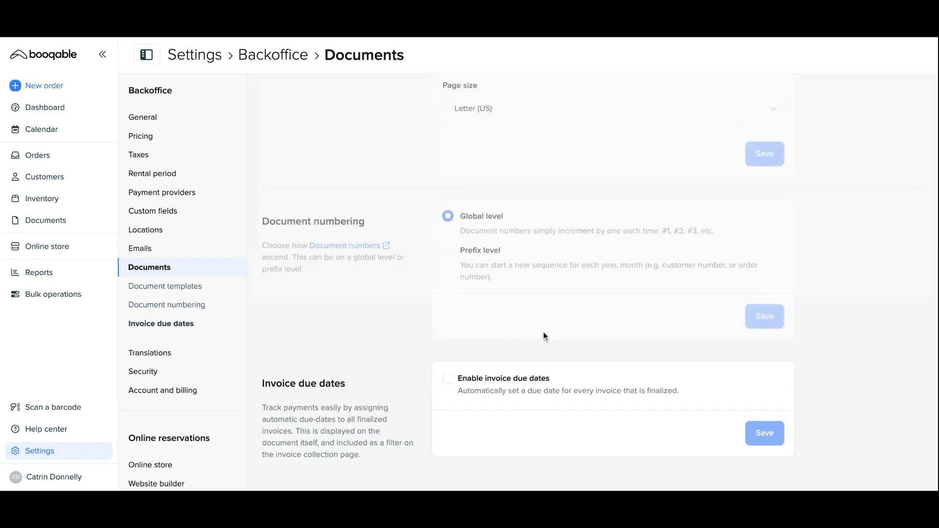
scroll(568, 339, "up", 1)
scroll(569, 339, "down", 1)
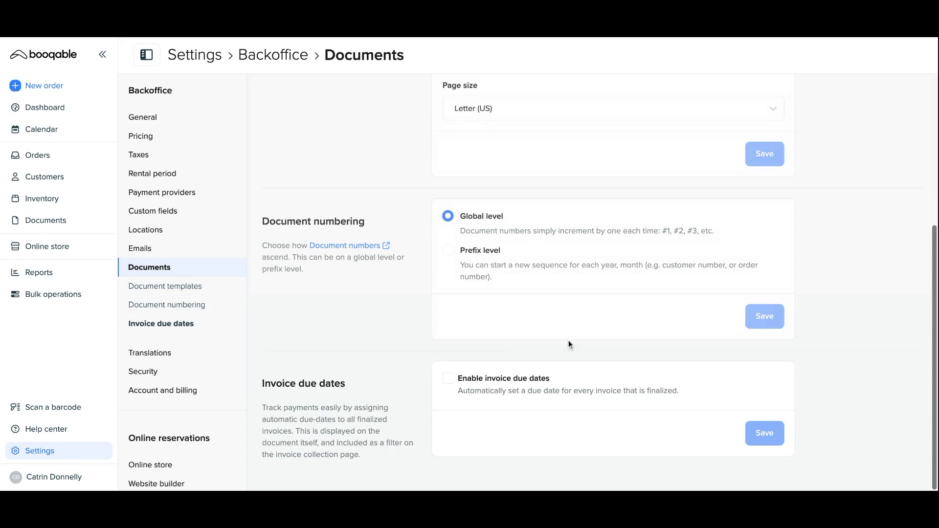
left_click(478, 383)
scroll(544, 427, "down", 1)
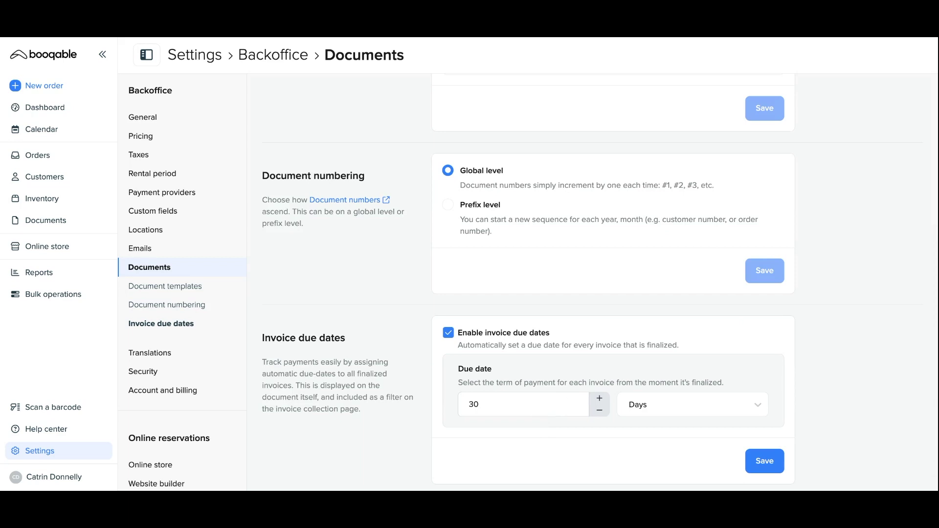
left_click(766, 461)
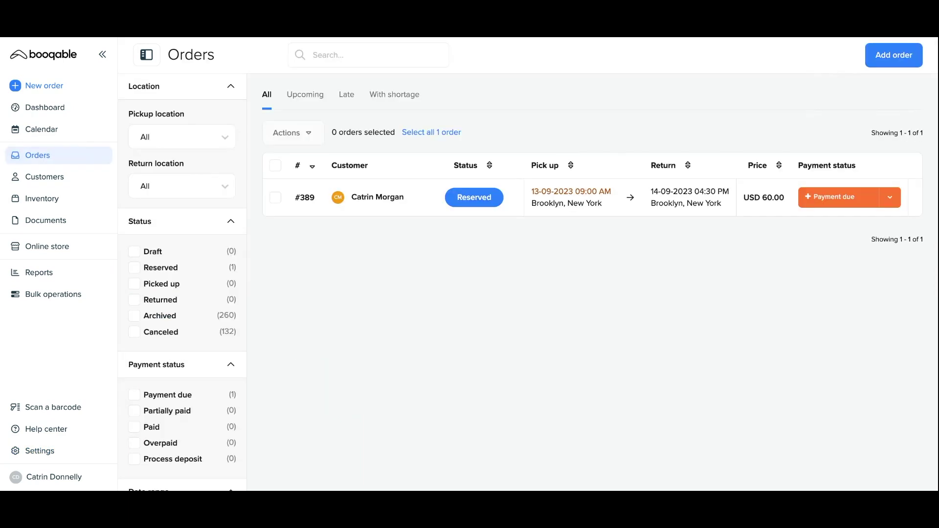
Step: Review order #389's pro forma invoice and finalize it as invoice #9-2023-119, due 29-10-2023
left_click(416, 210)
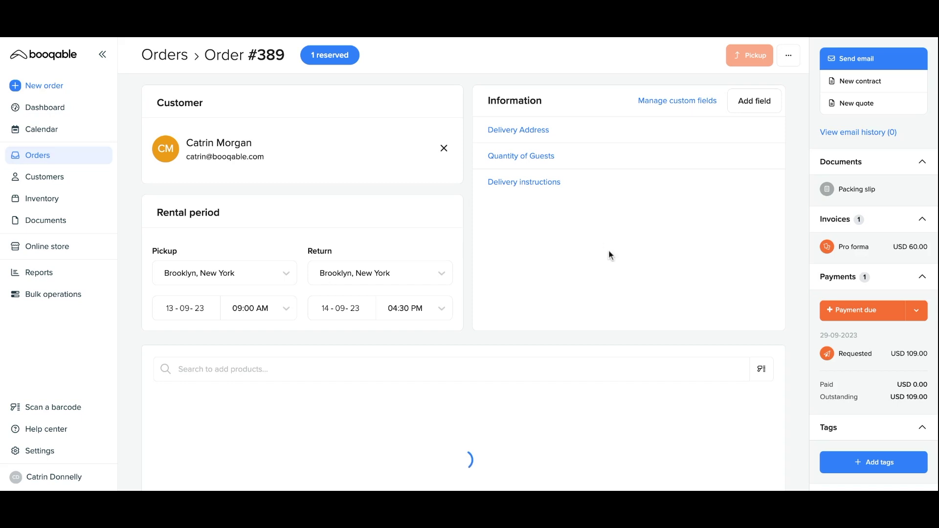
left_click(851, 249)
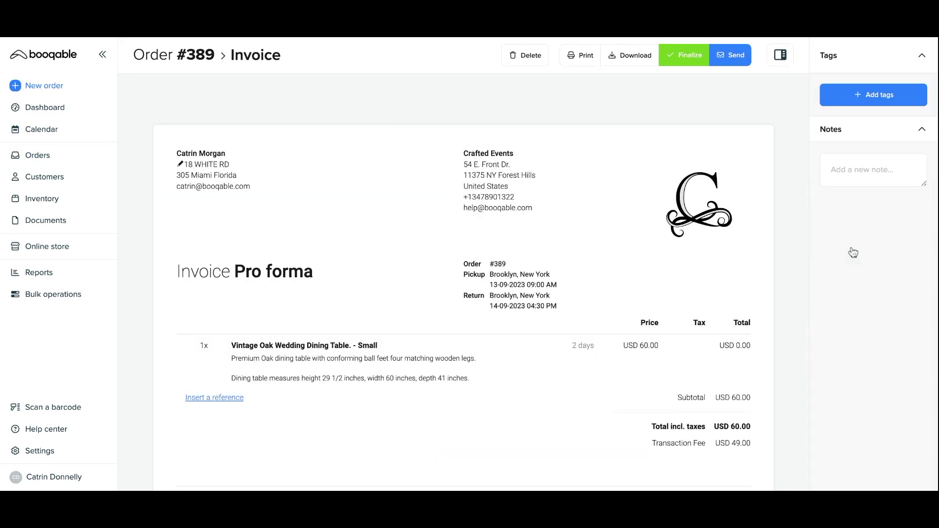
scroll(539, 307, "down", 5)
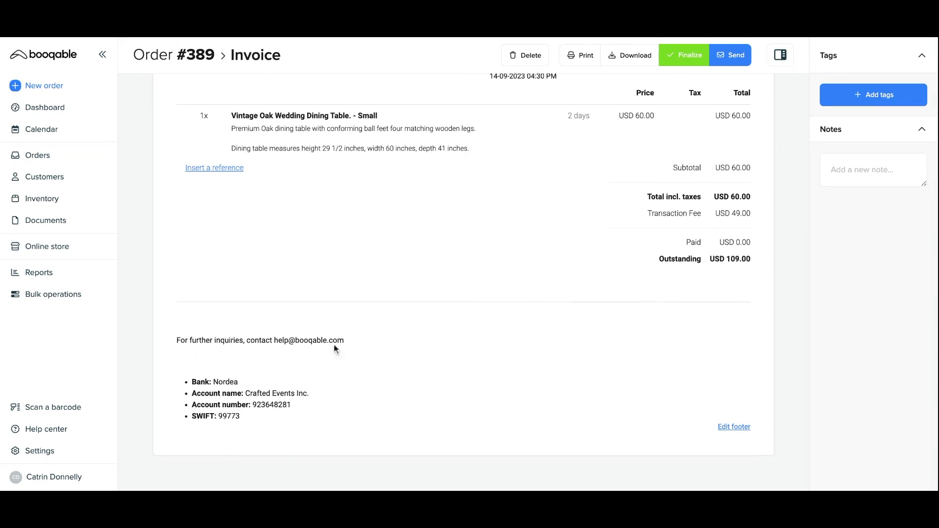
scroll(321, 364, "up", 4)
scroll(318, 364, "up", 1)
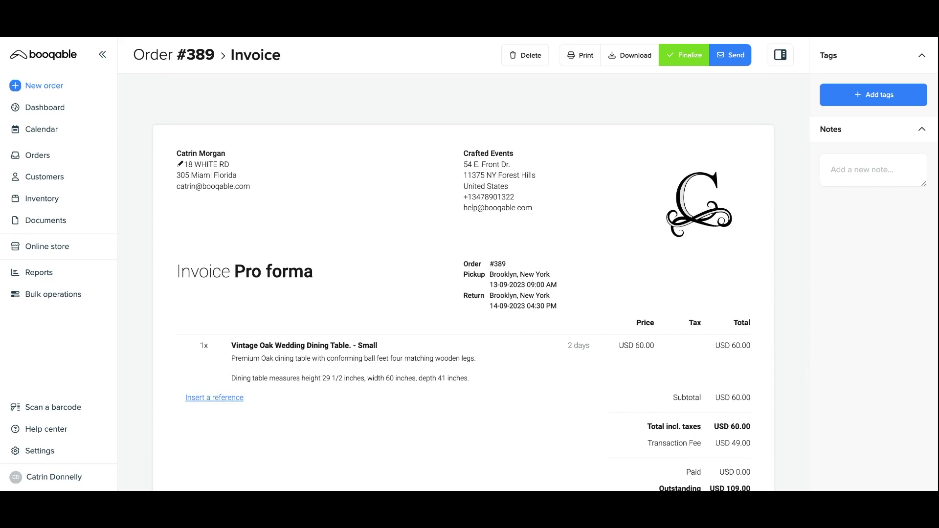
left_click(685, 57)
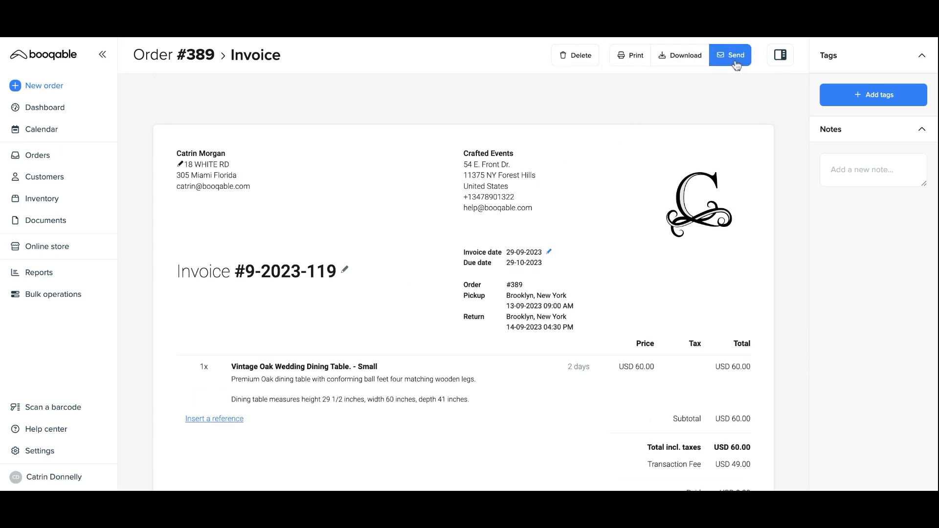
left_click(736, 65)
Step: Send the 'Invoice approaching due date' email with invoice #9-2023-119 attached
left_click(344, 147)
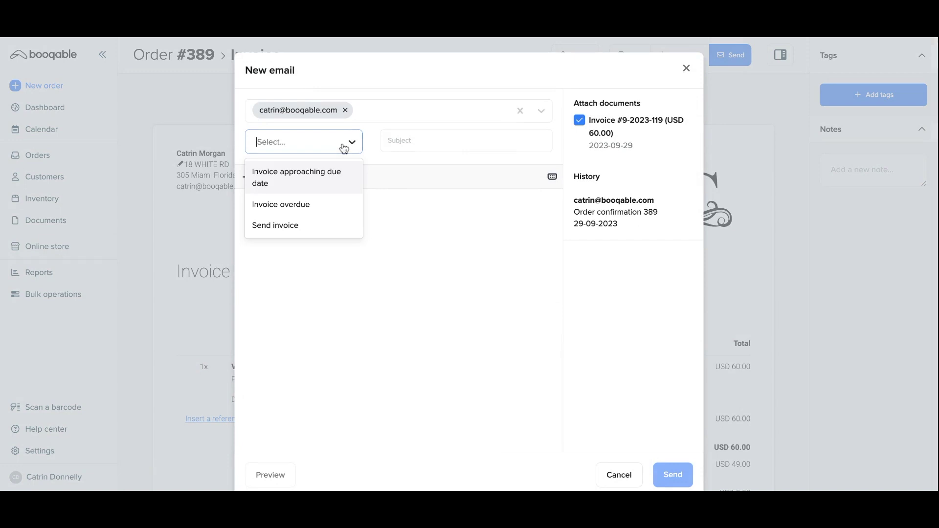
left_click(326, 184)
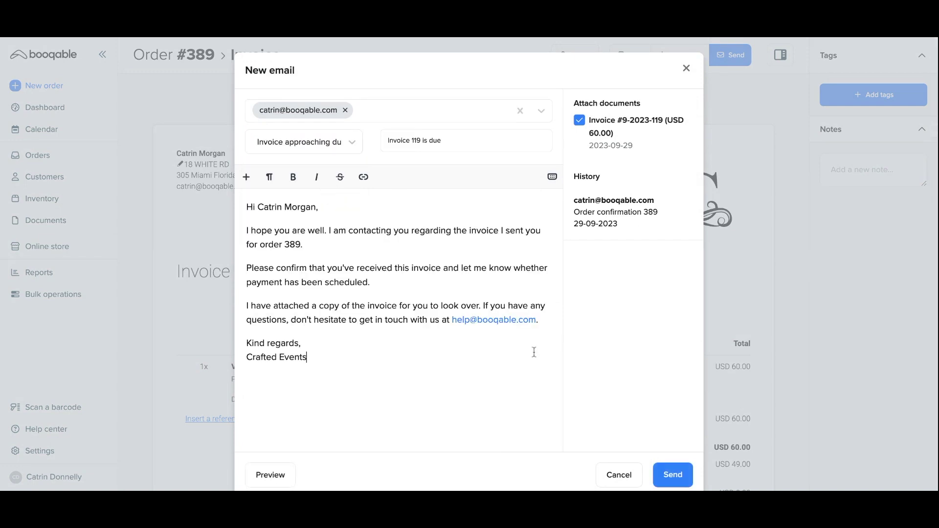
left_click(677, 478)
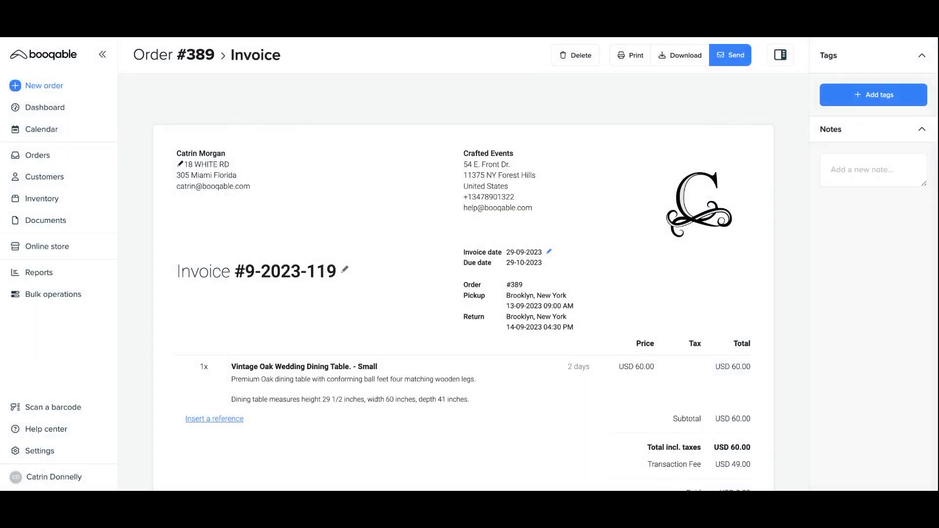
Step: Register a manual USD 109.00 payment on order #389, then open the Invoices list
left_click(185, 54)
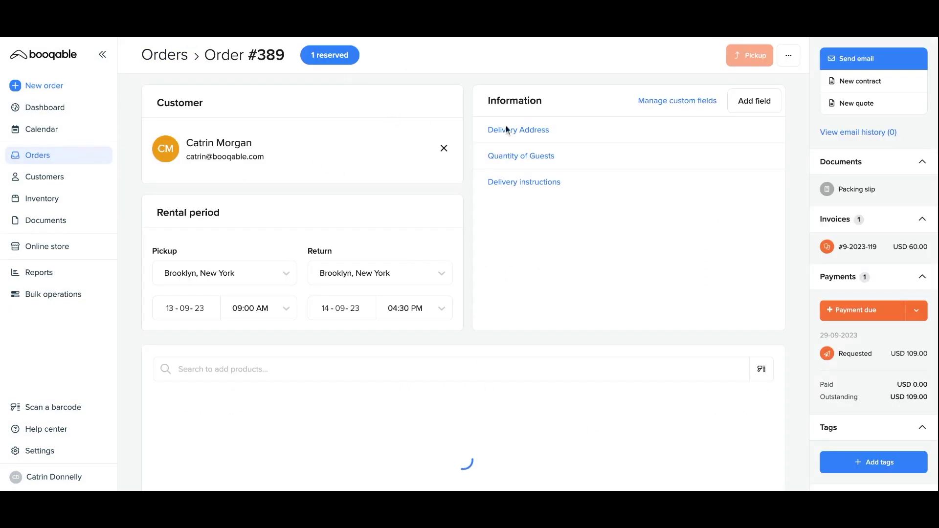
left_click(916, 310)
left_click(888, 340)
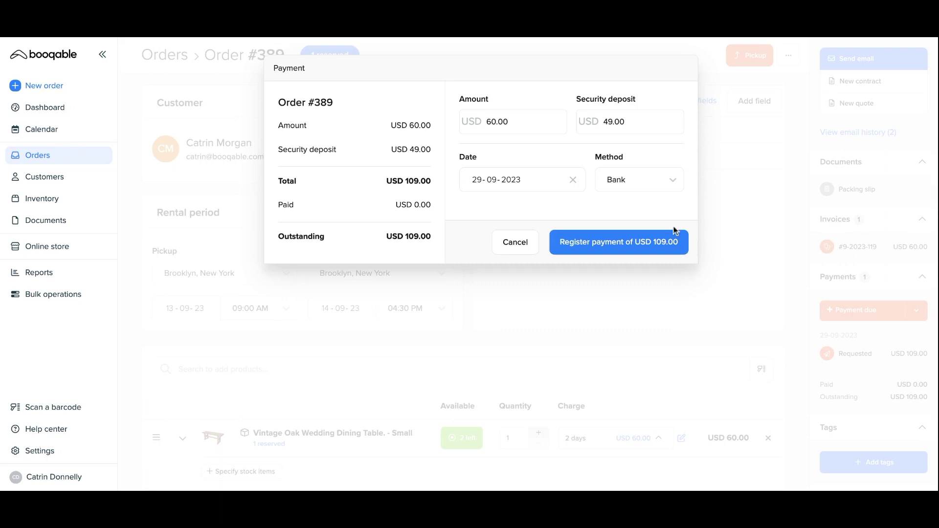
left_click(648, 241)
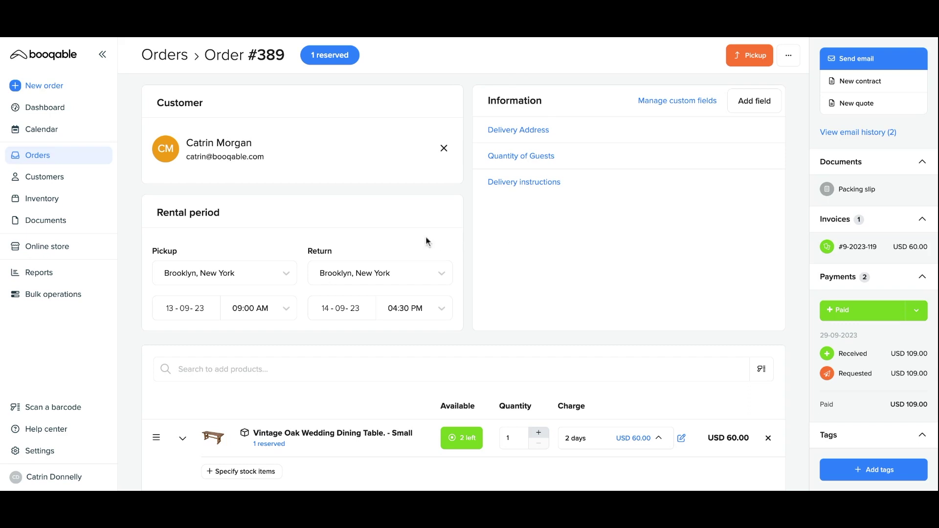
left_click(69, 220)
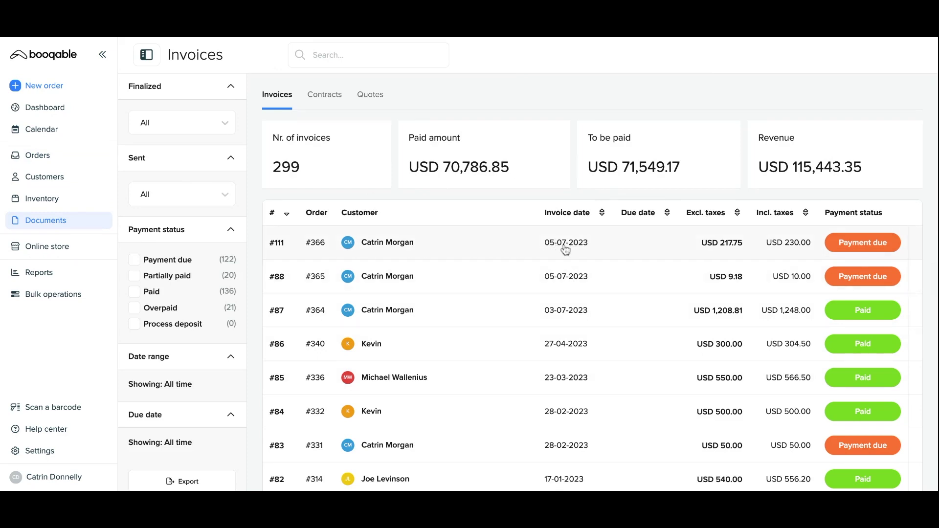
Step: Go to the Orders list to confirm order #389 shows Reserved, USD 60.00 and Paid
left_click(59, 159)
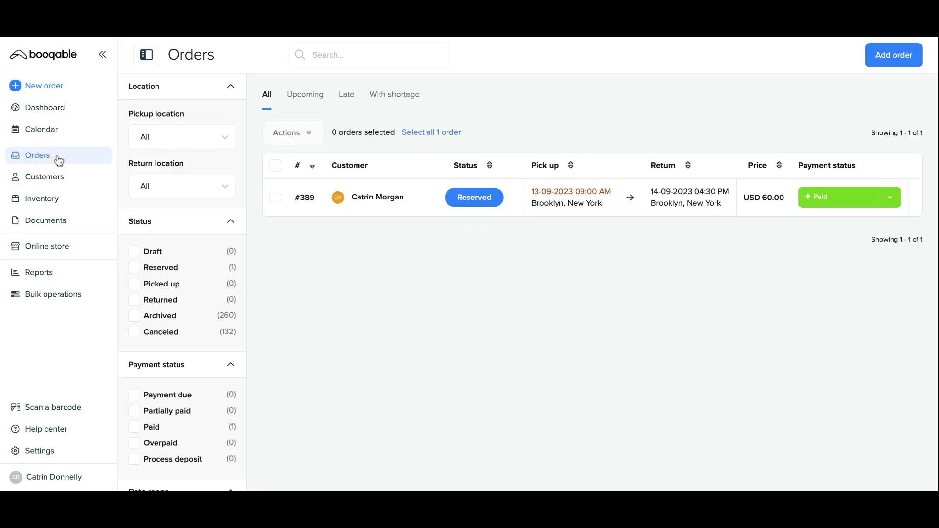